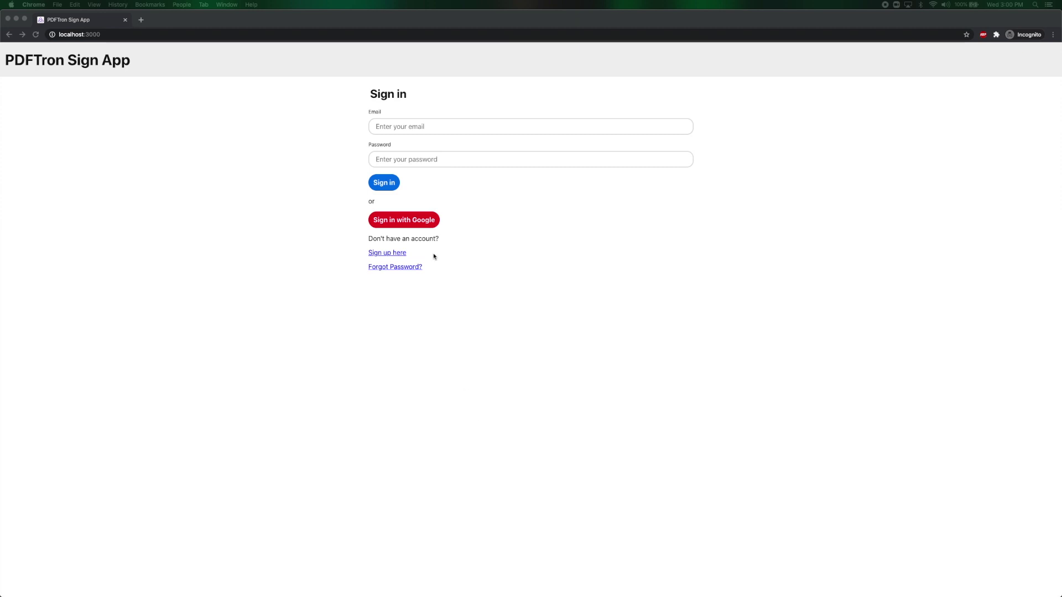
Sign in to the sender's account with its e-mail address and password.
left_click(411, 131)
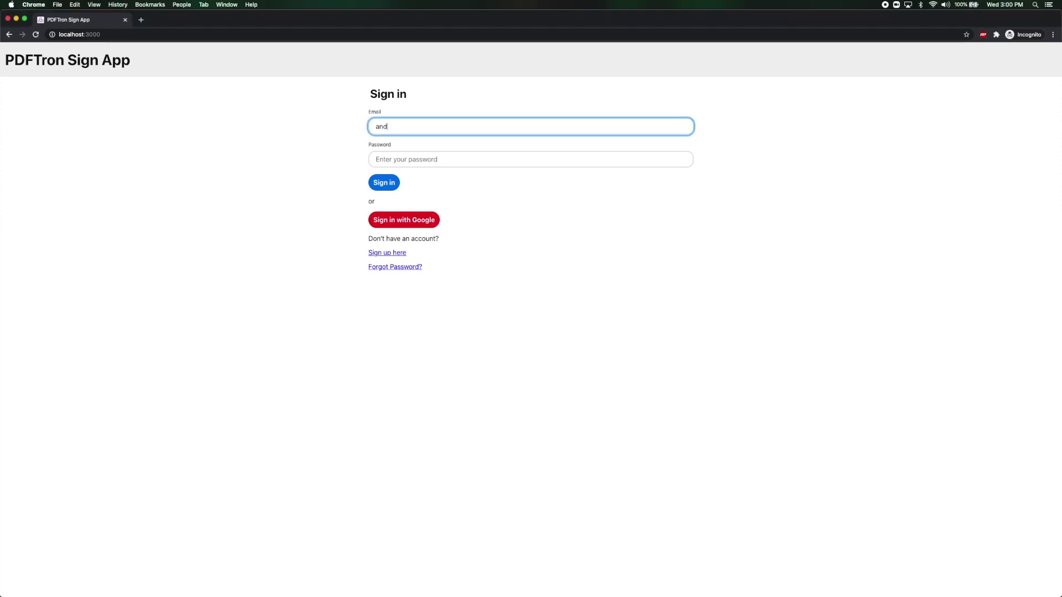
key("Tab")
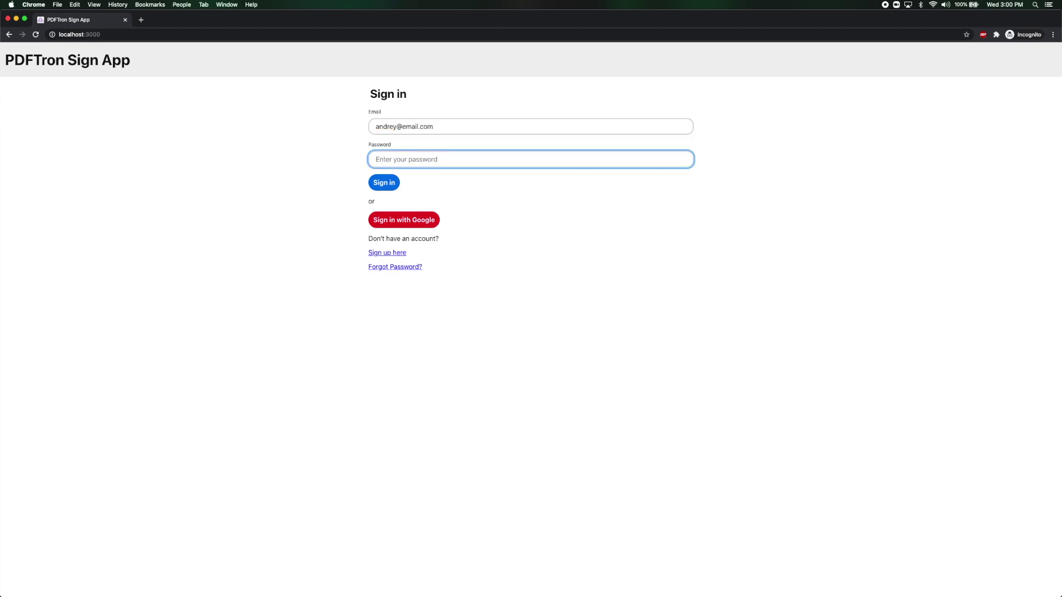
type("••••••")
left_click(388, 188)
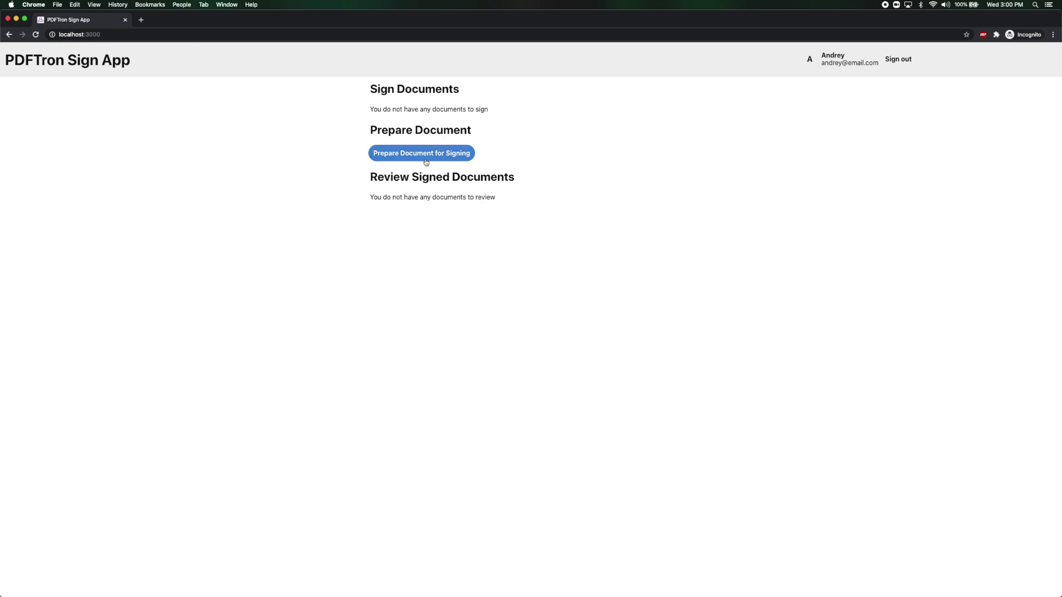
left_click(425, 162)
Add the recipient's name and e-mail as the document's signer, then continue to preparation.
left_click(412, 128)
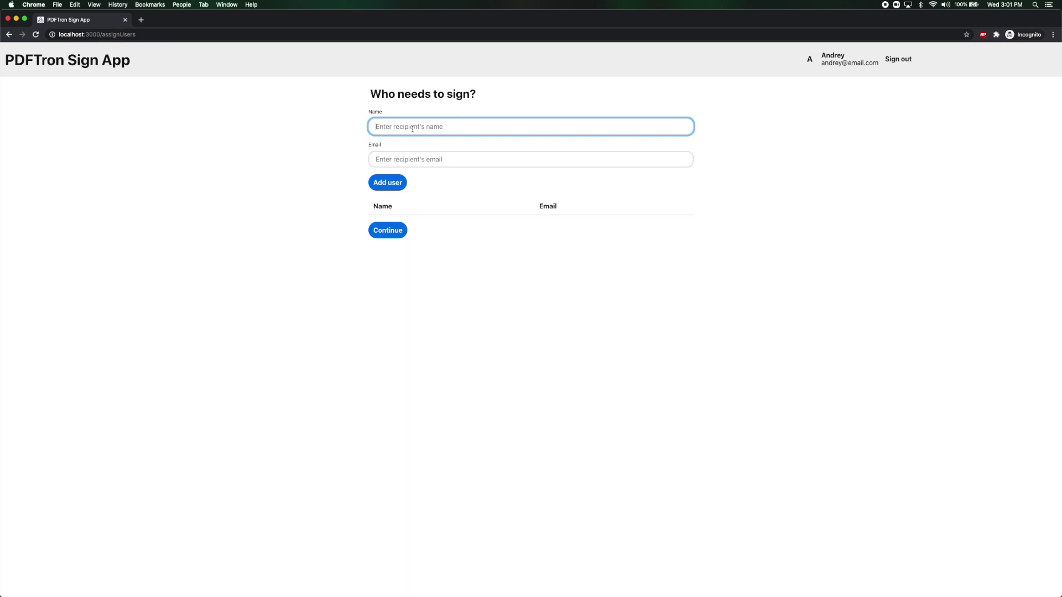
type("Julia")
key("Tab")
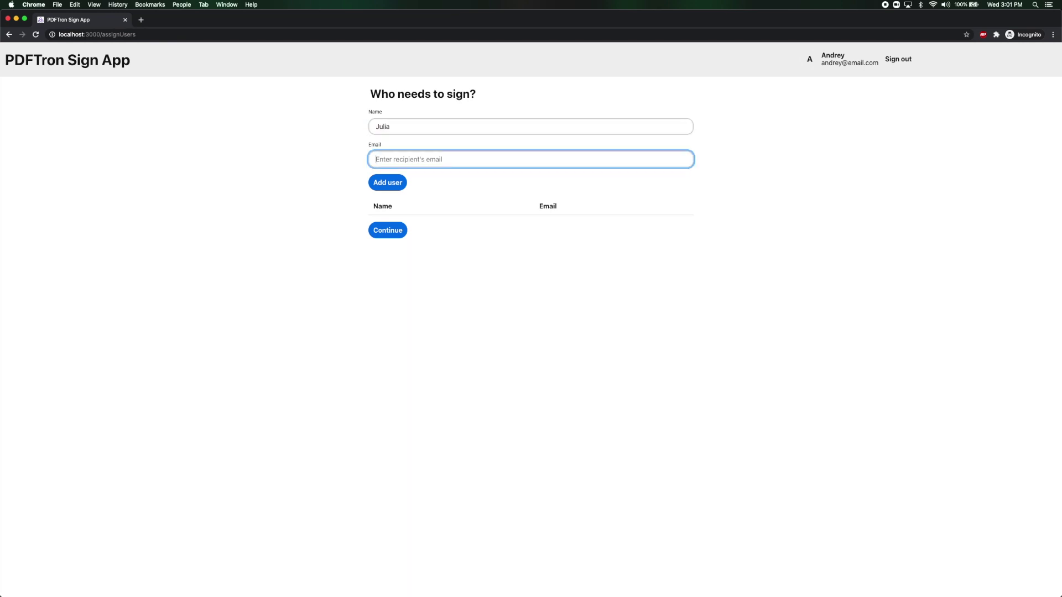
left_click(386, 180)
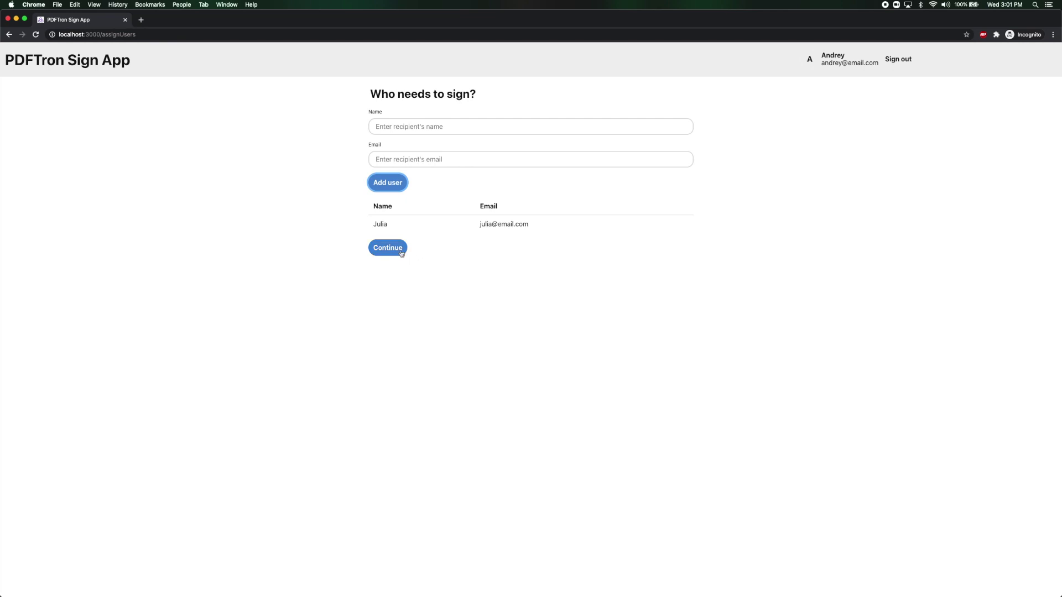
left_click(402, 253)
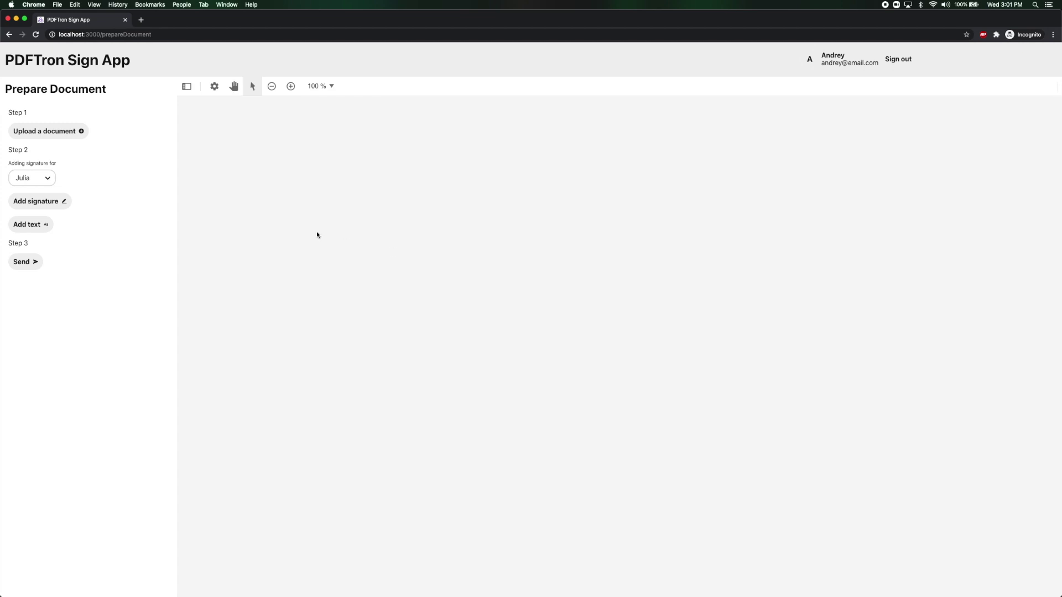
Upload legal-contract.pdf from the Downloads folder into the Prepare Document viewer.
left_click(64, 133)
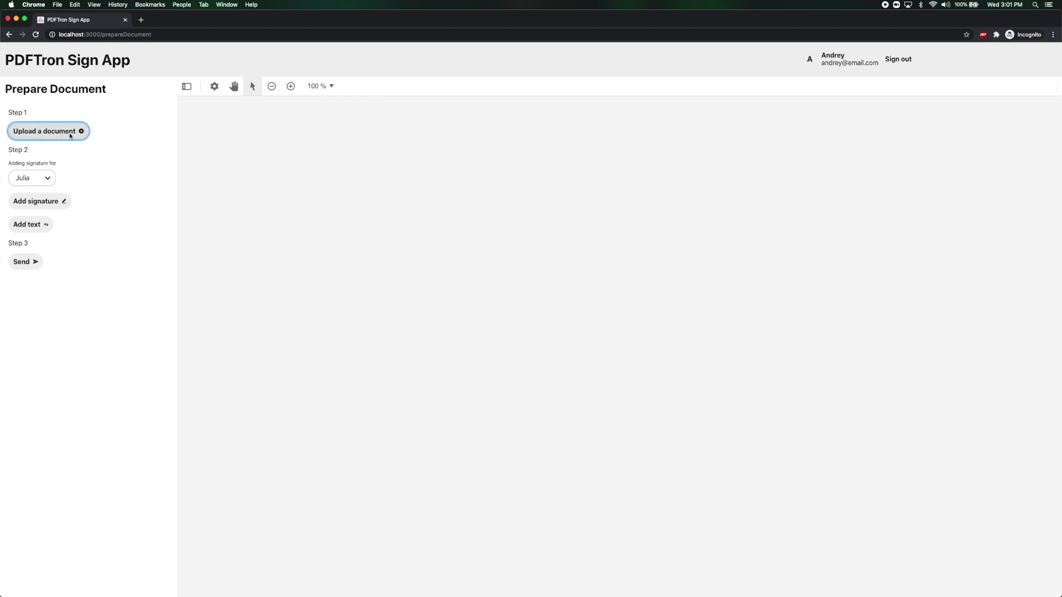
left_click(211, 106)
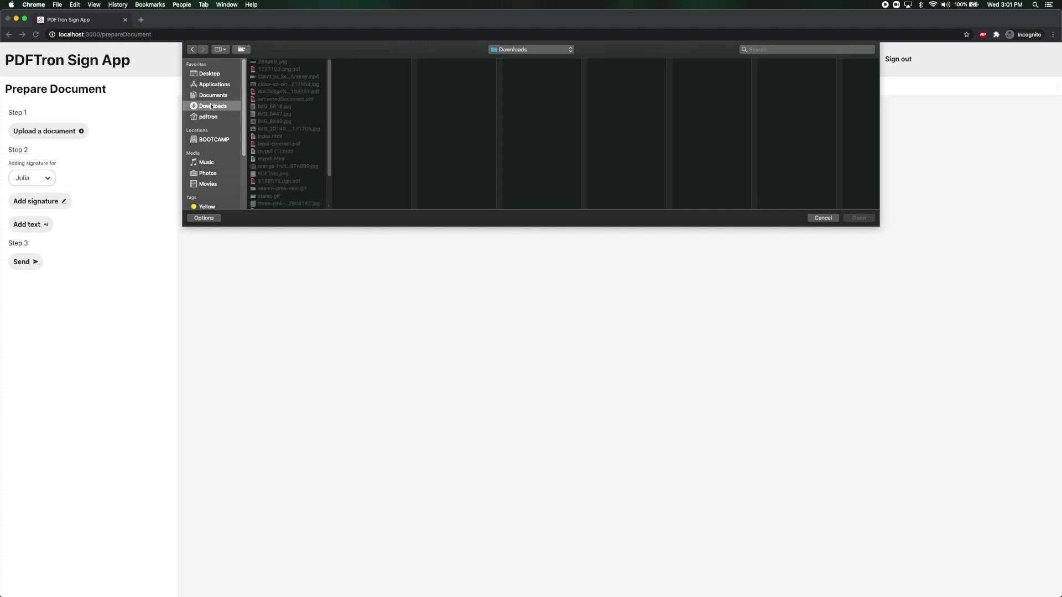
left_click(277, 145)
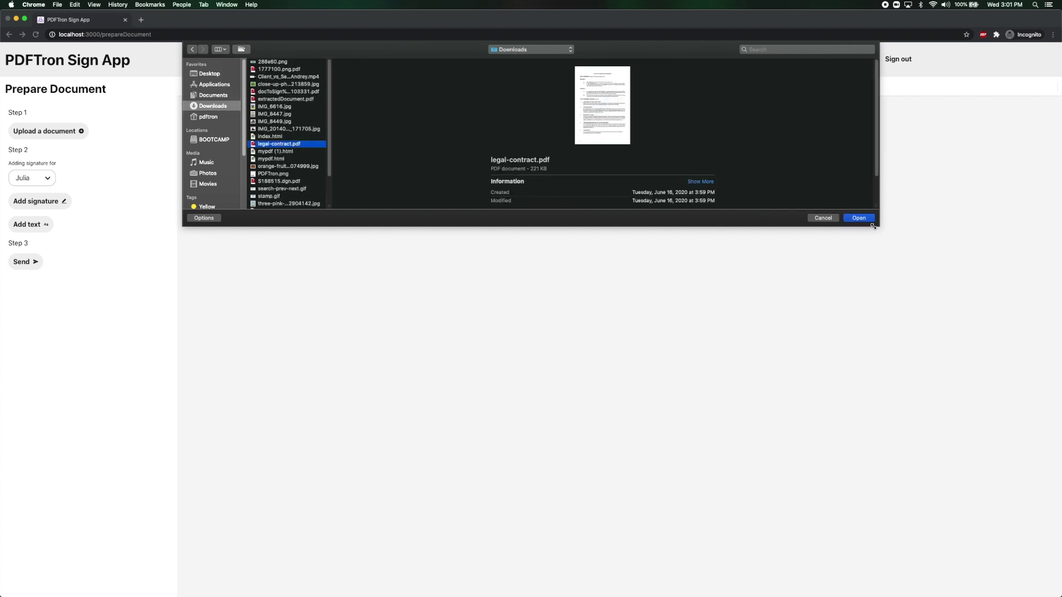
left_click(859, 218)
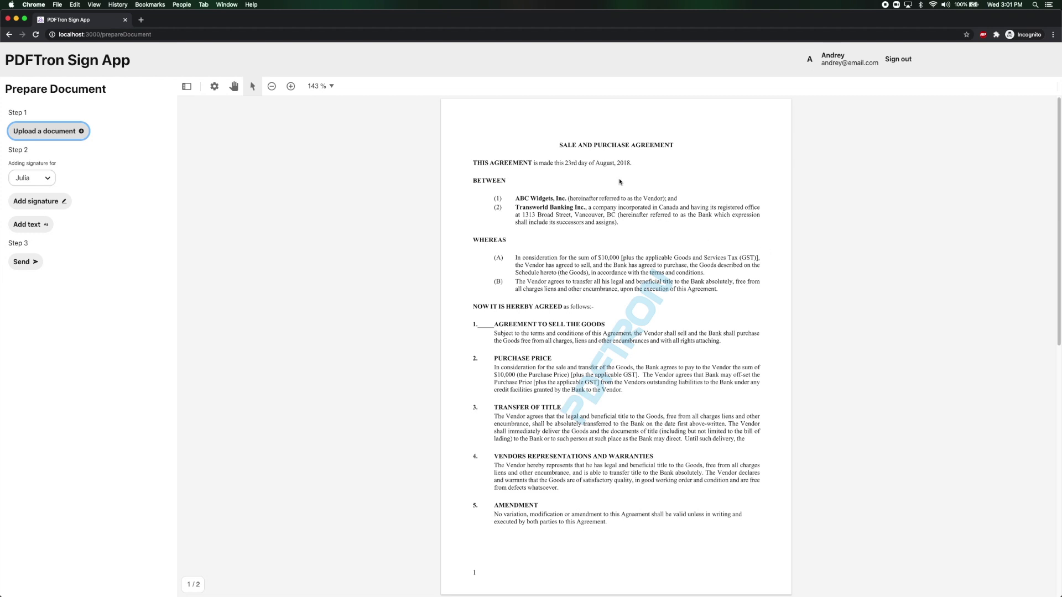
scroll(619, 181, "down", 10)
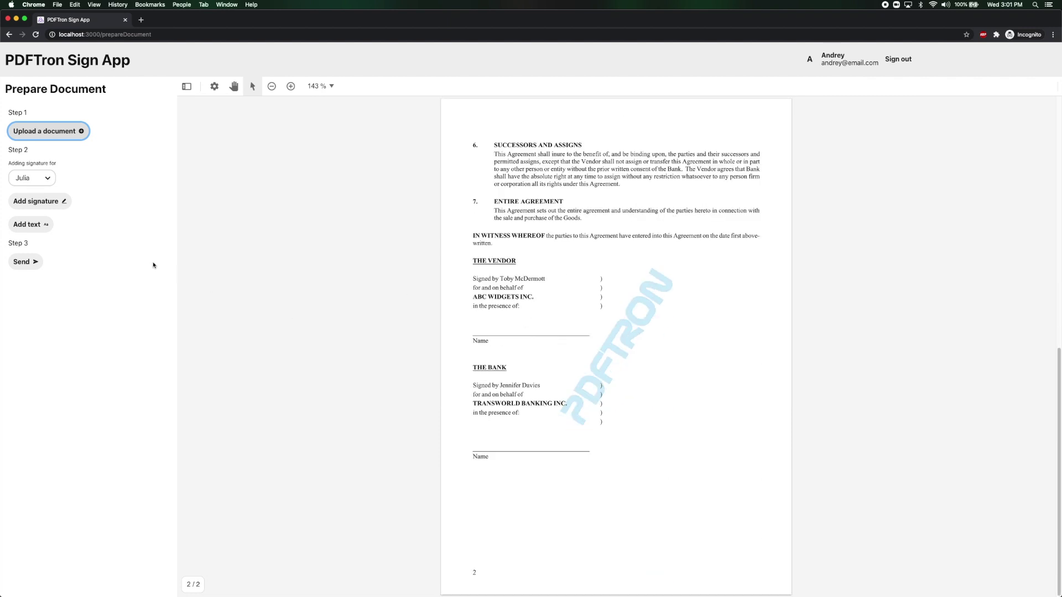
Place a signature field on page 2's Vendor signature line and send the contract.
mouse_move(30, 207)
left_mouse_down()
mouse_move(213, 216)
mouse_move(516, 296)
mouse_move(528, 328)
left_mouse_up()
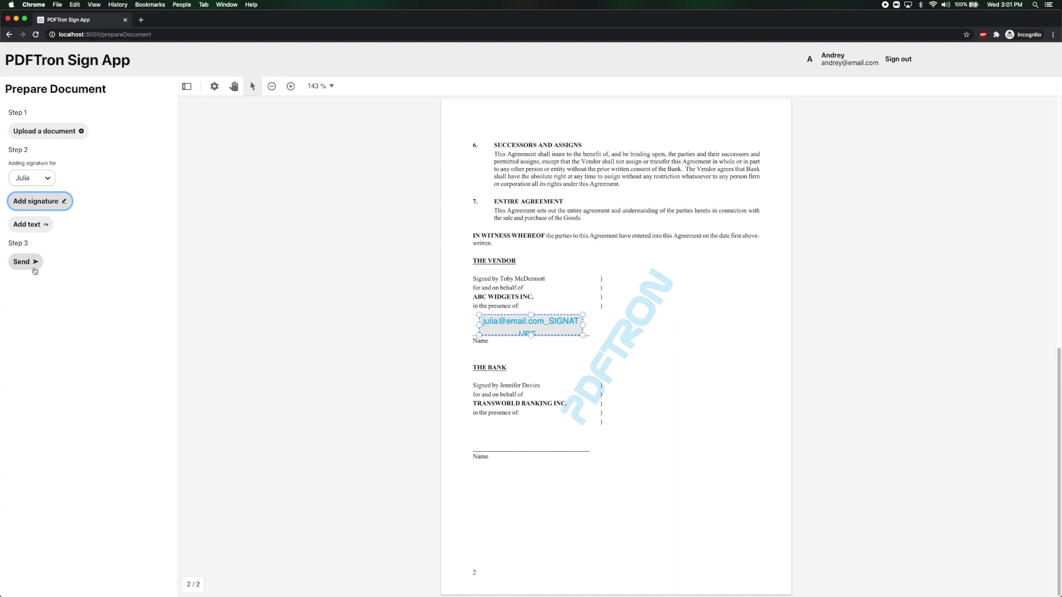
left_click(34, 271)
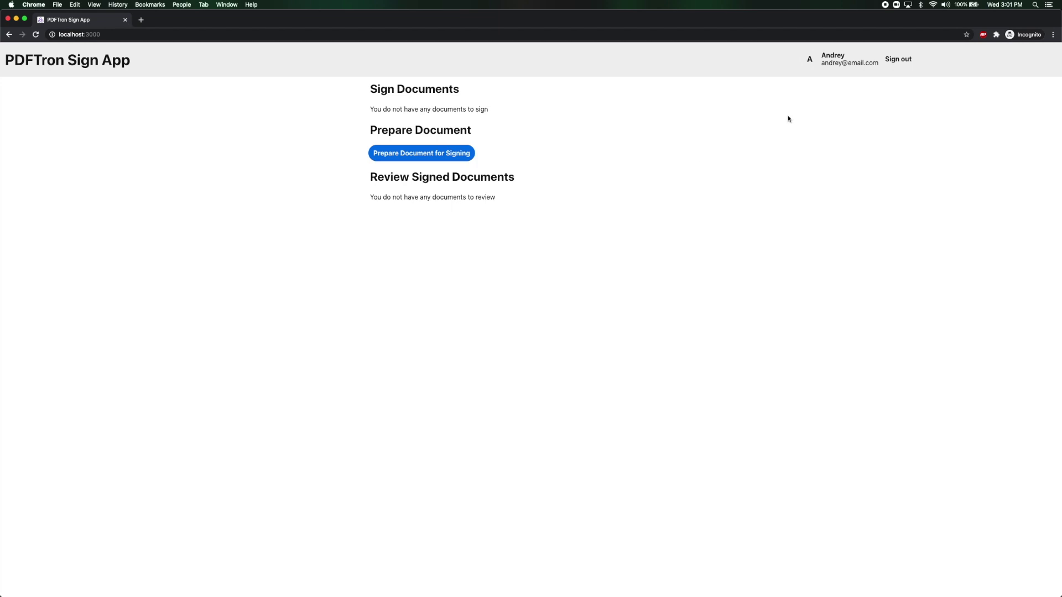
Sign out and sign in with the recipient's e-mail and password.
left_click(897, 65)
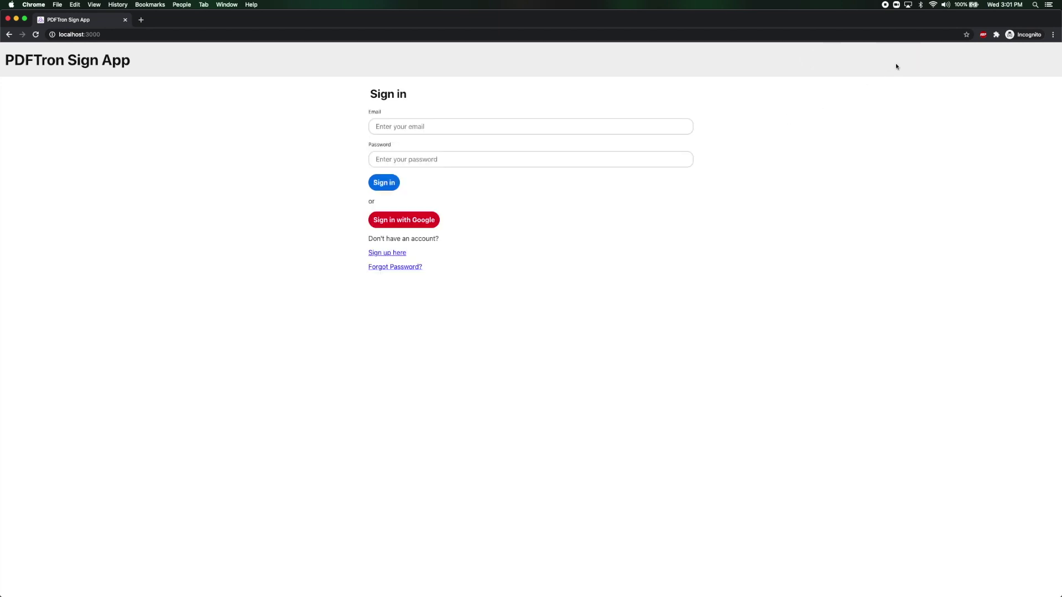
left_click(532, 126)
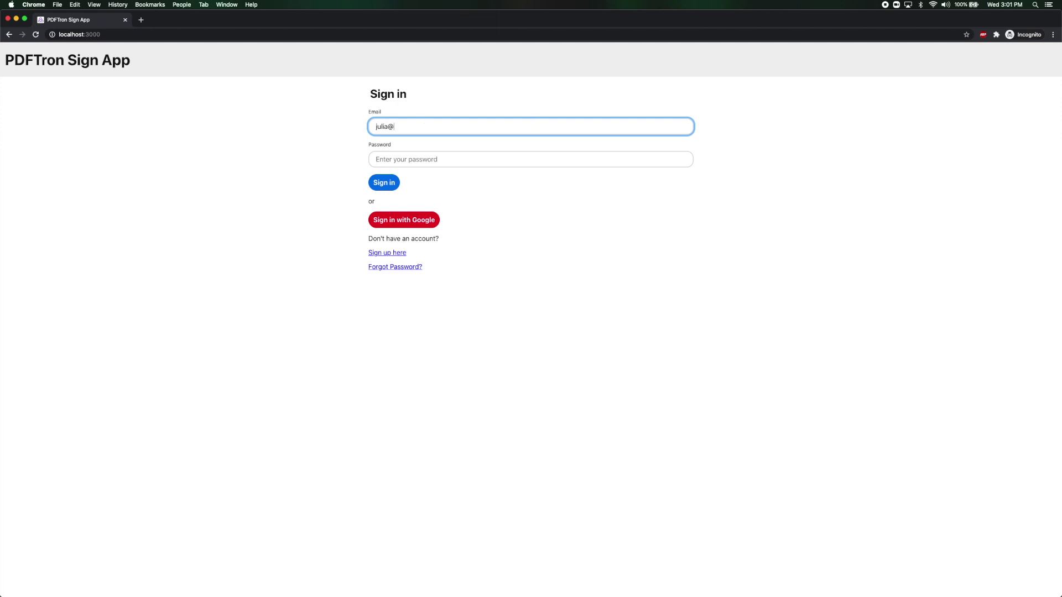
key("Tab")
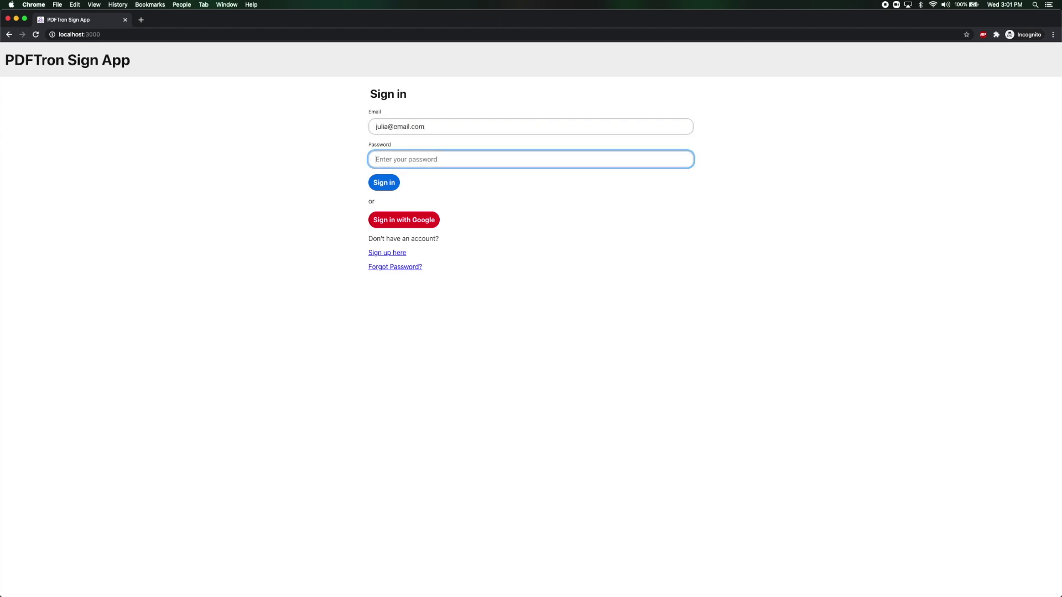
type("•••")
key("BackSpace")
key("BackSpace")
key("BackSpace")
type("•••••")
key("Return")
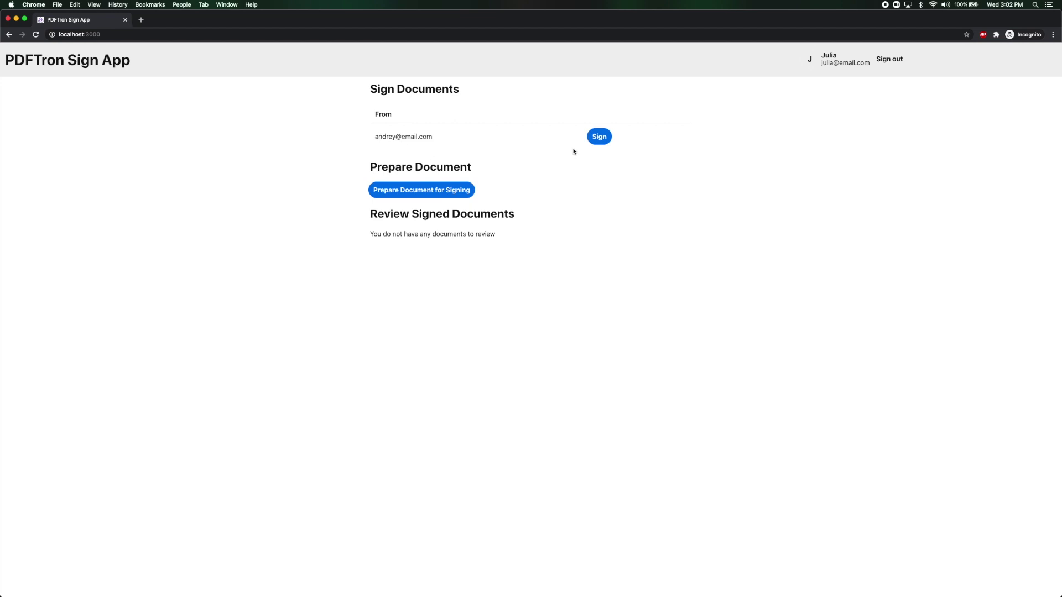
Fill the contract's vendor signature field with a hand-drawn signature and complete signing.
left_click(594, 142)
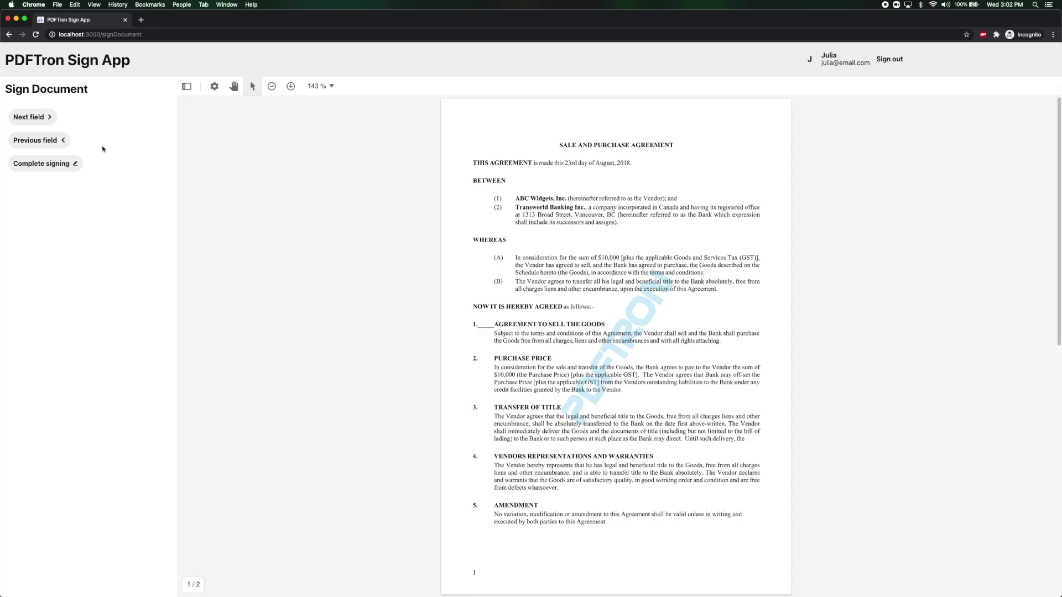
left_click(40, 127)
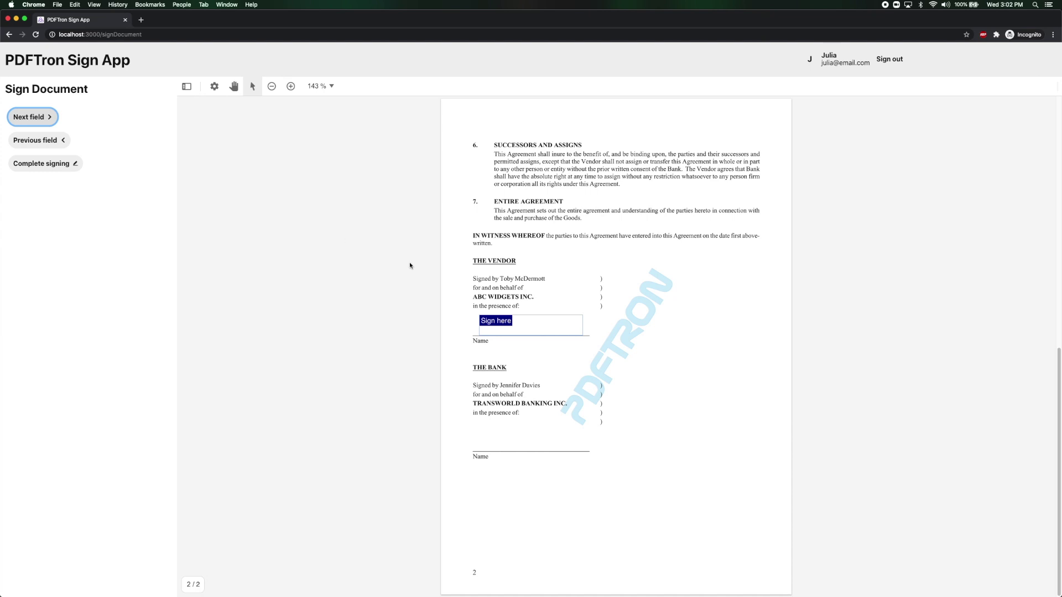
left_click(519, 326)
mouse_move(574, 336)
left_mouse_down()
mouse_move(656, 304)
mouse_move(654, 332)
mouse_move(715, 359)
left_mouse_up()
left_click(716, 393)
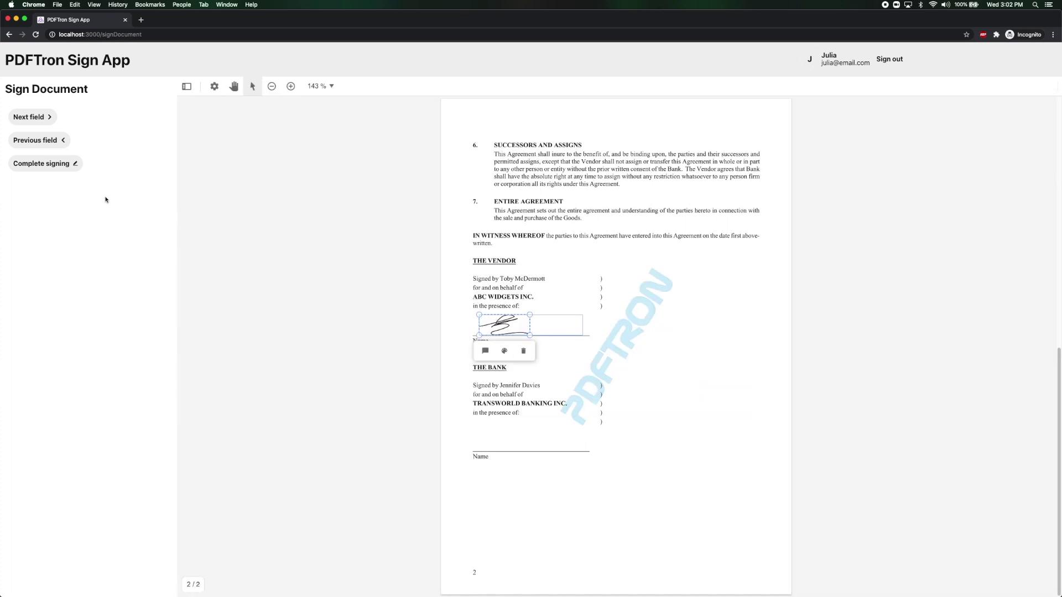
left_click(60, 174)
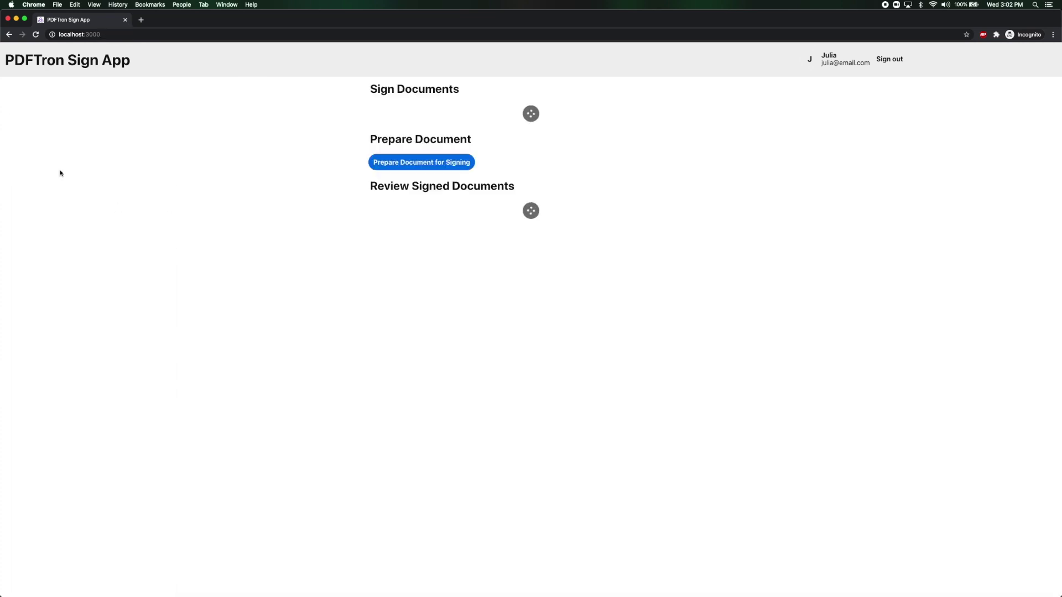
Sign out and log back in with the sender's e-mail and password.
left_click(881, 66)
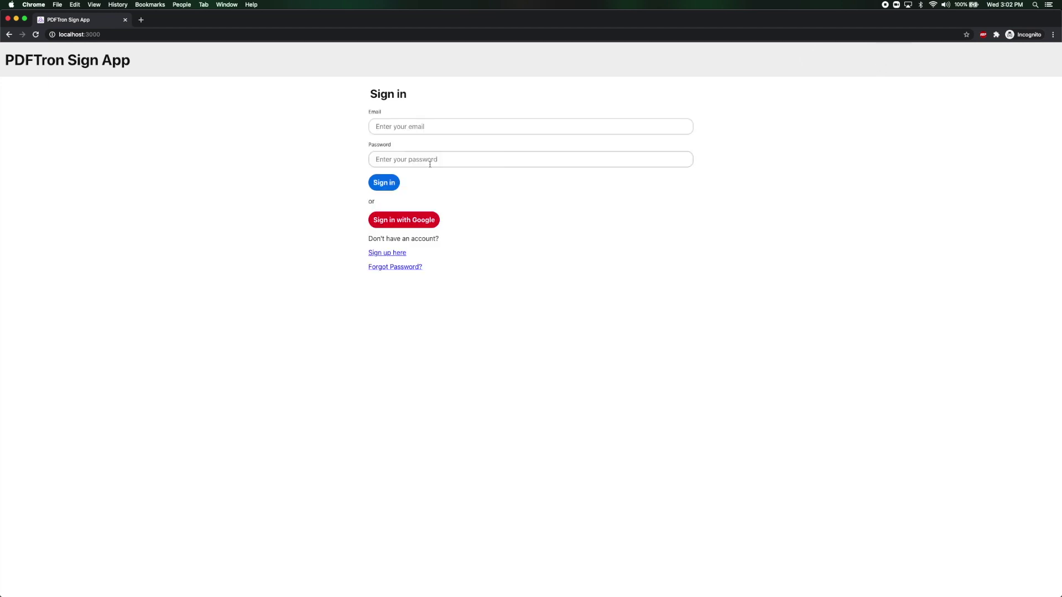
left_click(427, 123)
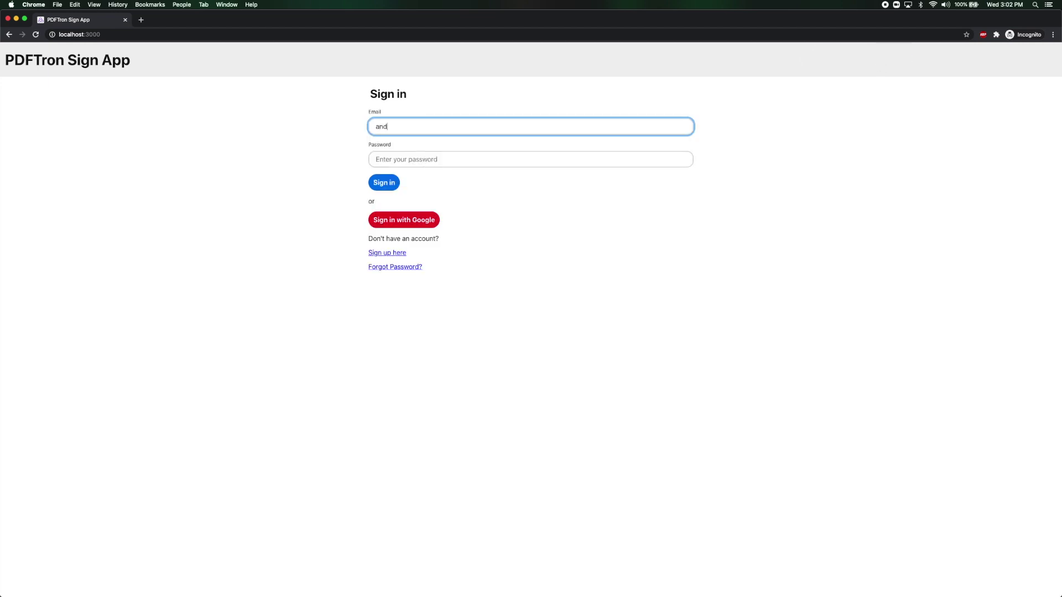
key("Tab")
type("••••••")
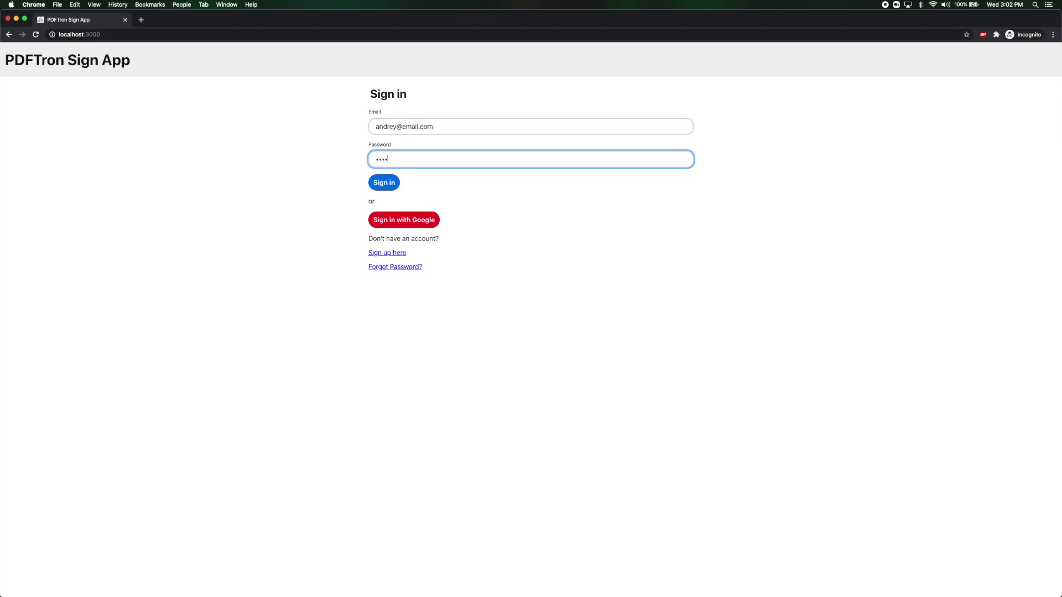
key("Return")
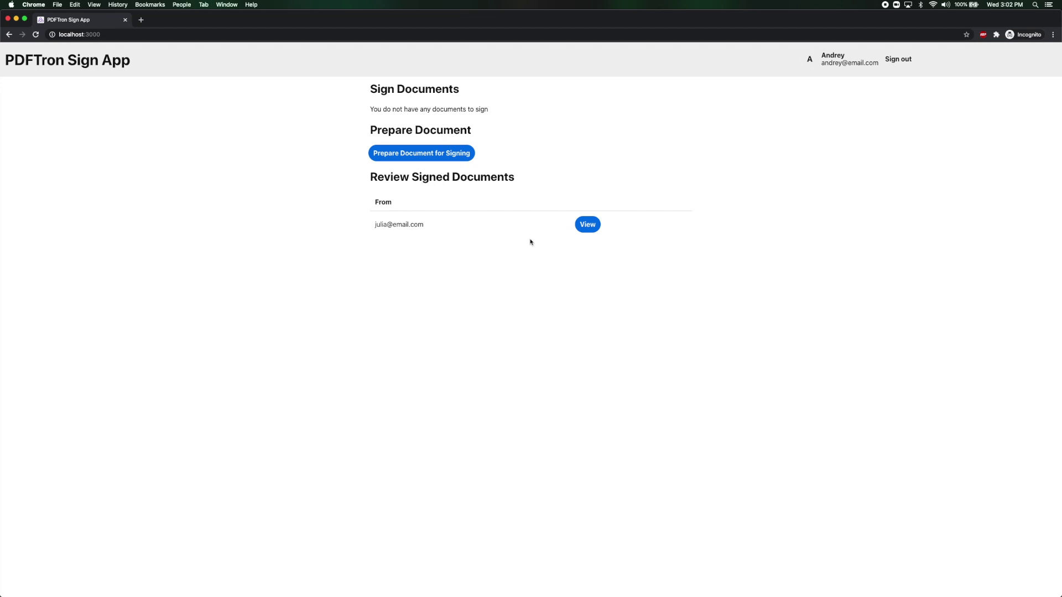
Open the signed contract and scroll to the drawn signature on page 2's vendor line.
left_click(587, 225)
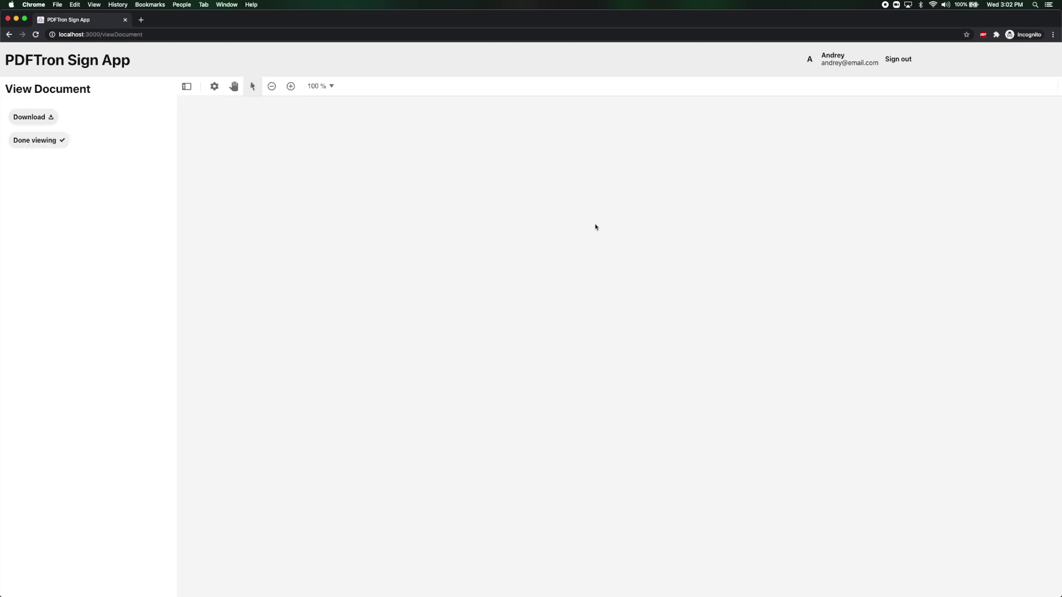
scroll(589, 229, "down", 5)
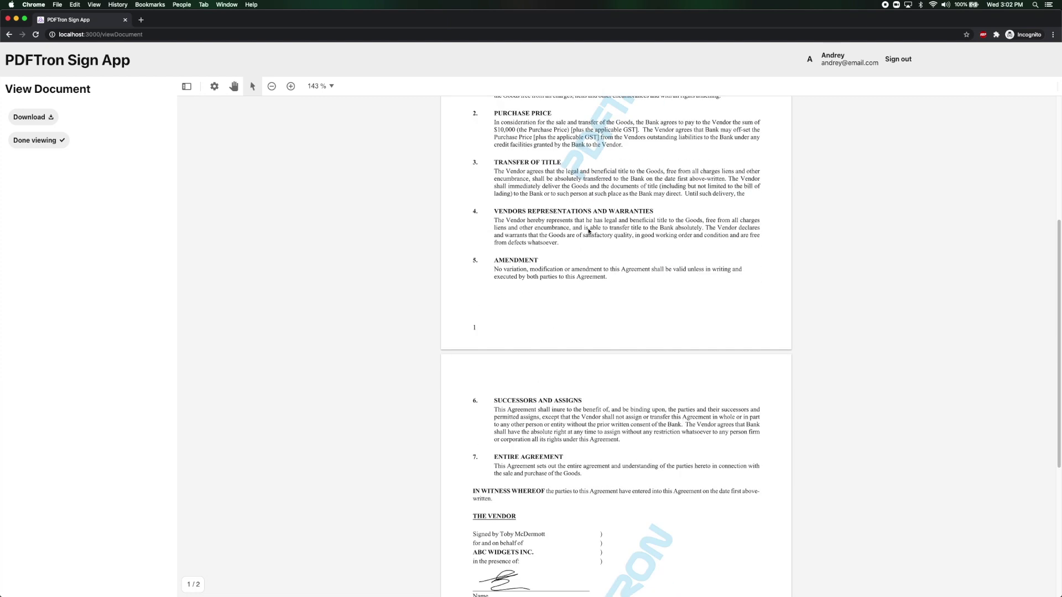
scroll(589, 231, "down", 7)
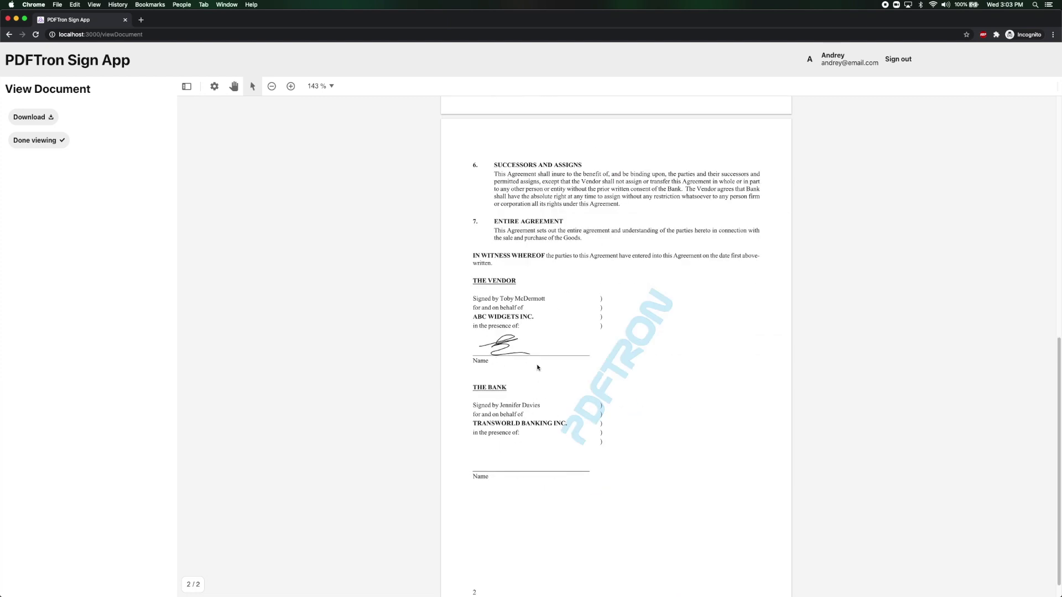